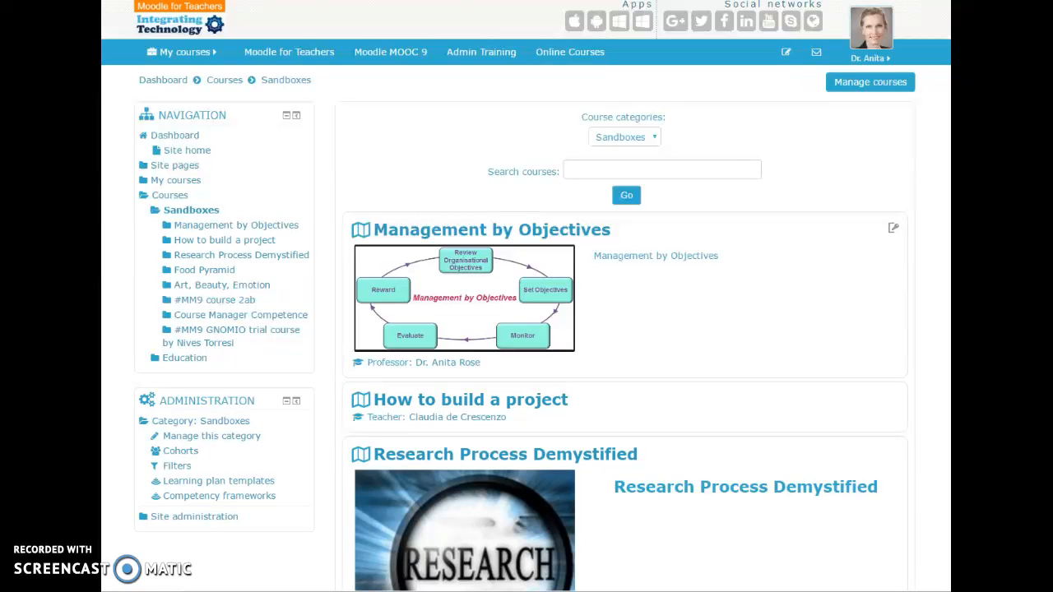
# Step: Open the Management by Objectives course from the Sandboxes category and turn its editing on
pyautogui.moveTo(225, 60)
pyautogui.click(569, 233)
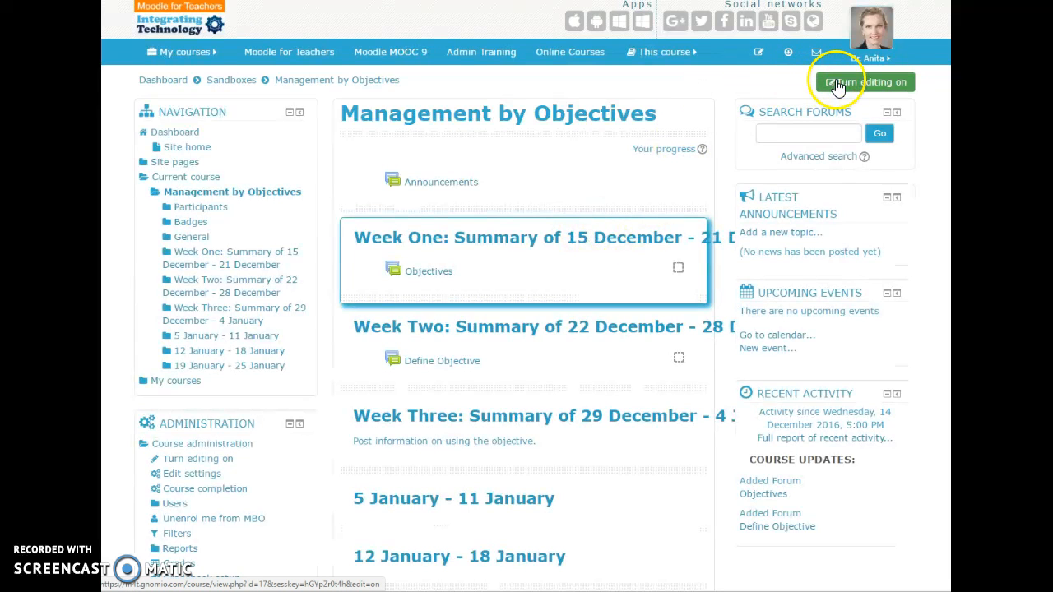
pyautogui.click(852, 85)
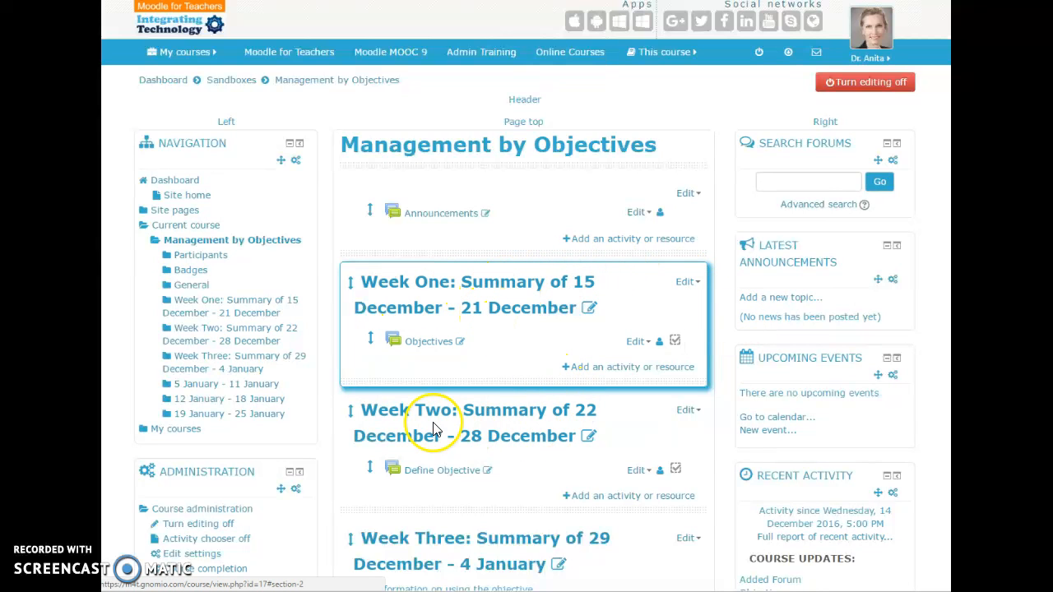
# Step: Open the Week Three section's settings, review its name and summary, and save them
pyautogui.scroll(-2, 520, 439)
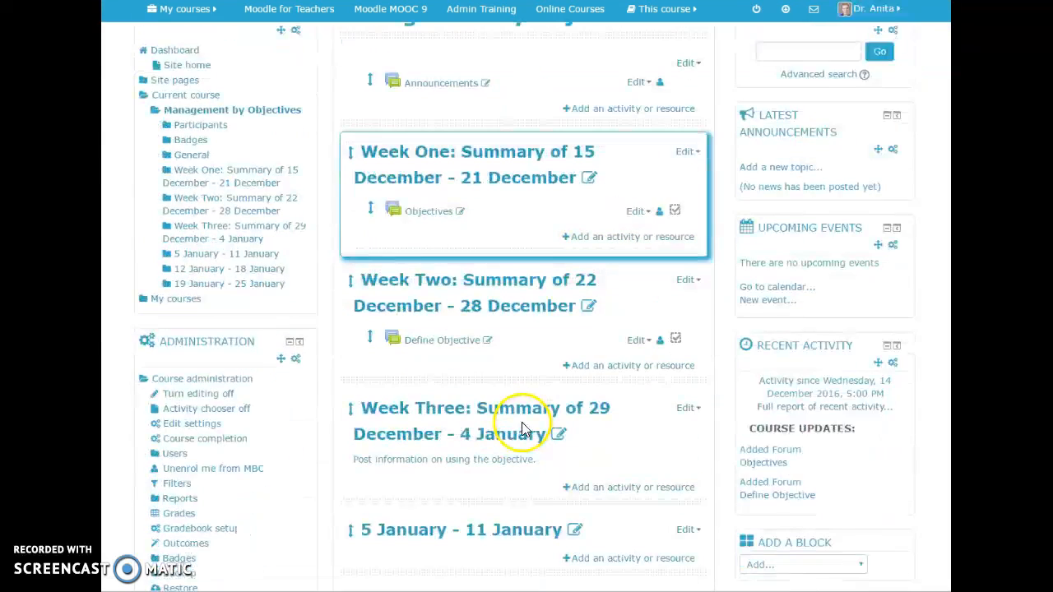
pyautogui.click(437, 410)
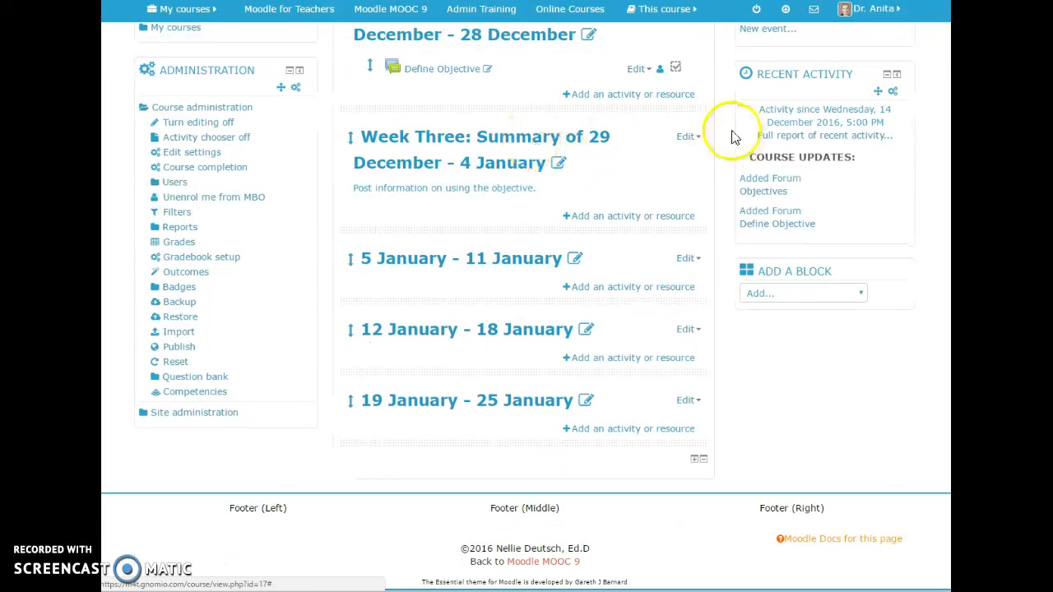
pyautogui.click(683, 141)
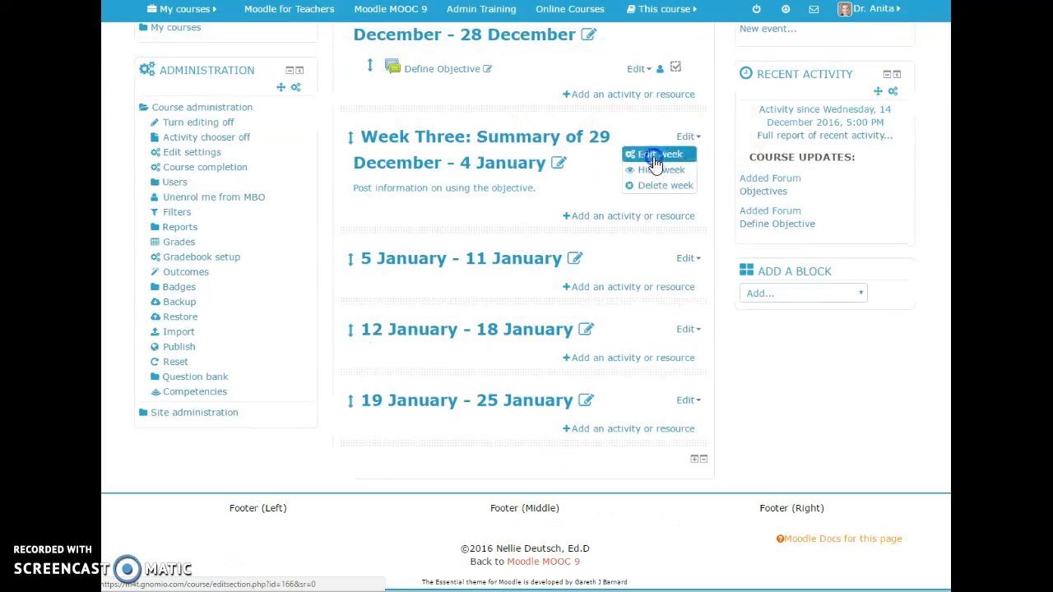
pyautogui.click(654, 158)
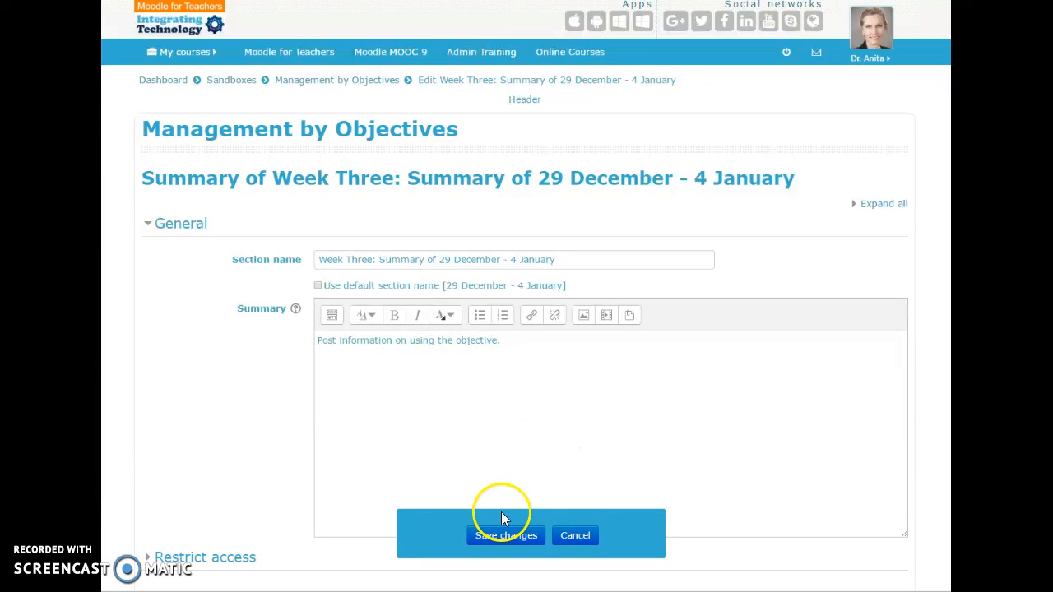
pyautogui.click(494, 543)
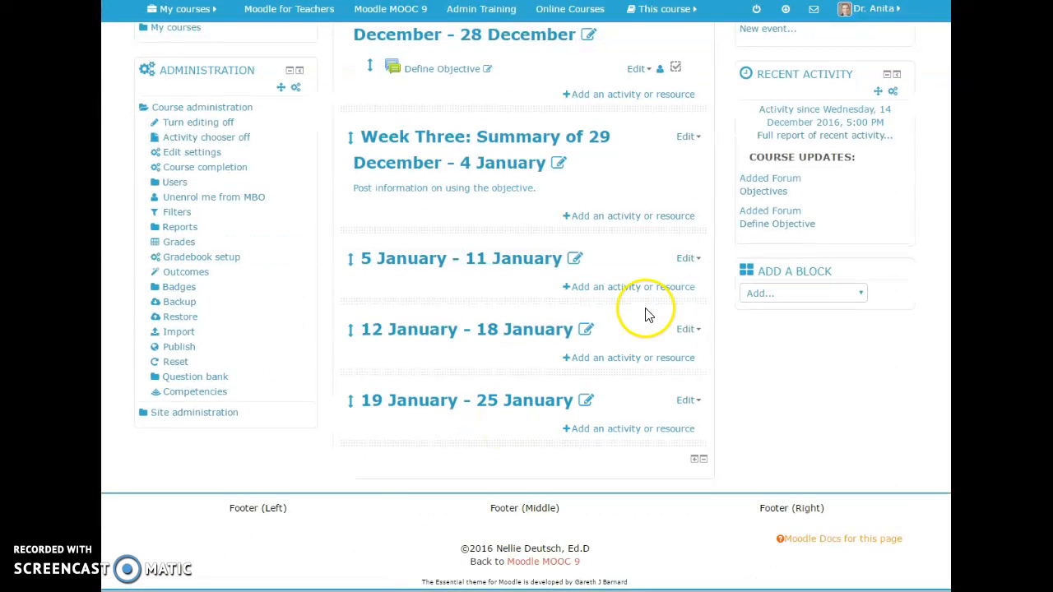
# Step: Add a Forum activity to Week Three, reading the forum's description and its Moodle documentation page before adding it
pyautogui.click(582, 218)
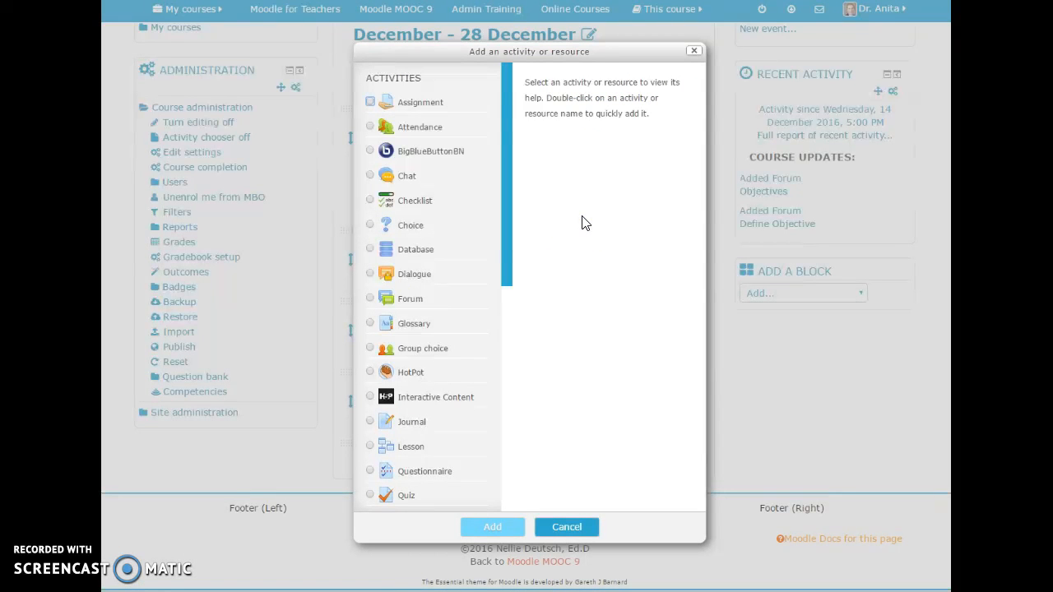
pyautogui.click(407, 302)
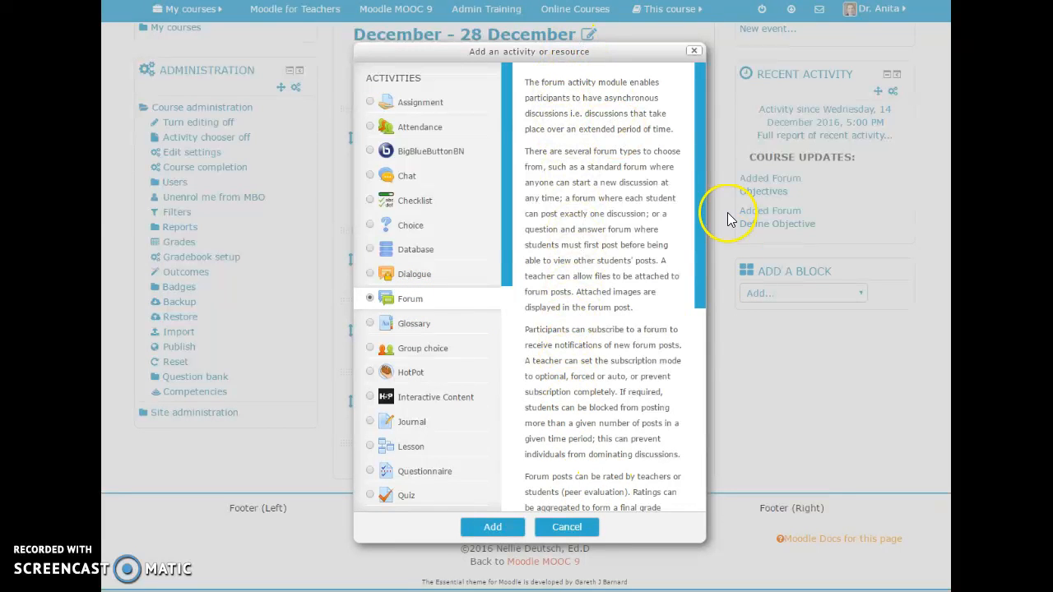
pyautogui.moveTo(699, 184); pyautogui.dragTo(697, 384)
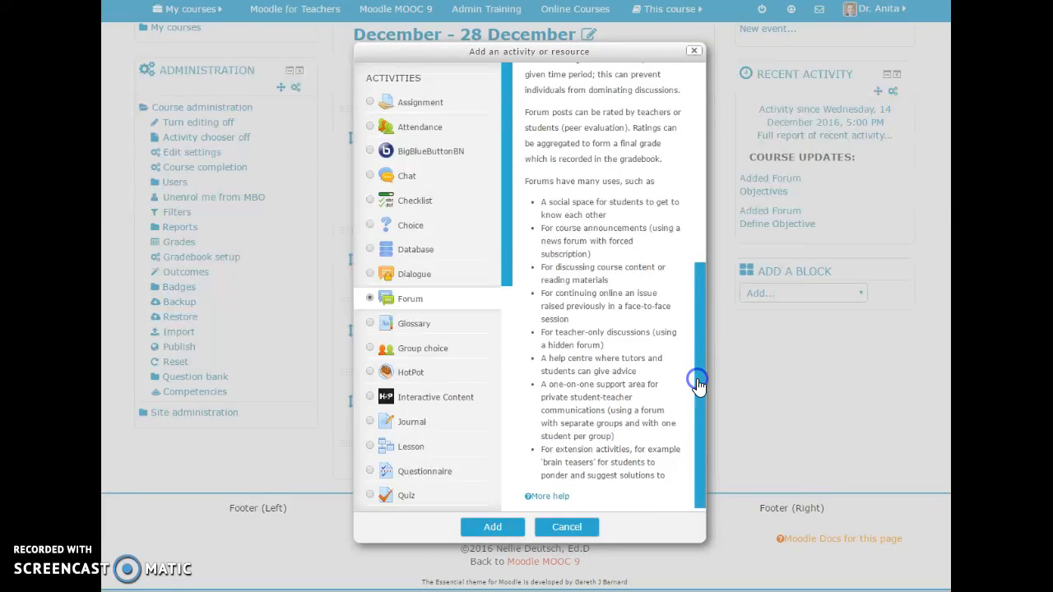
pyautogui.click(542, 498)
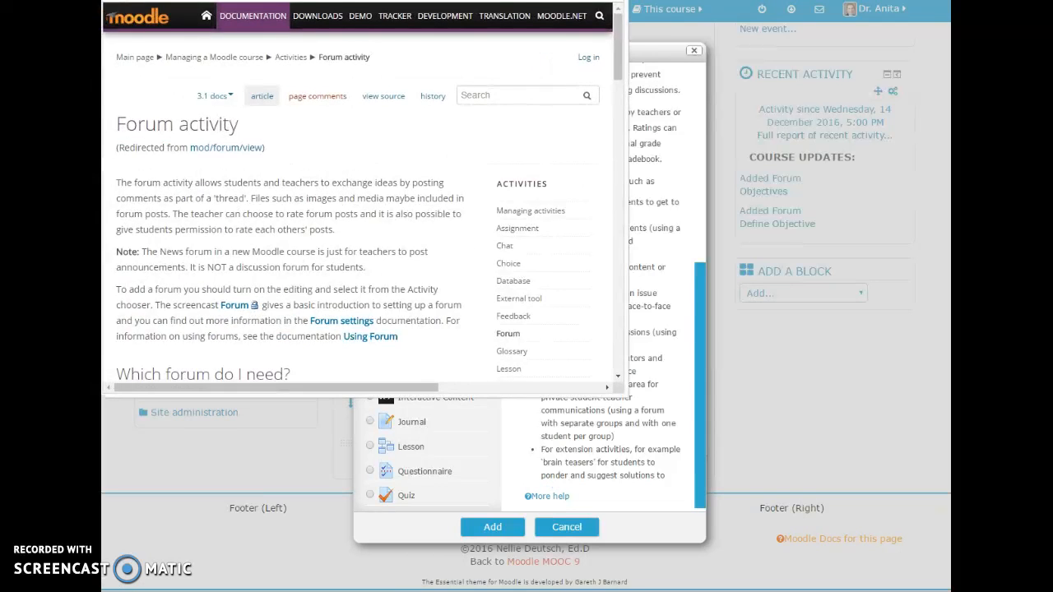
pyautogui.press('super+Up')
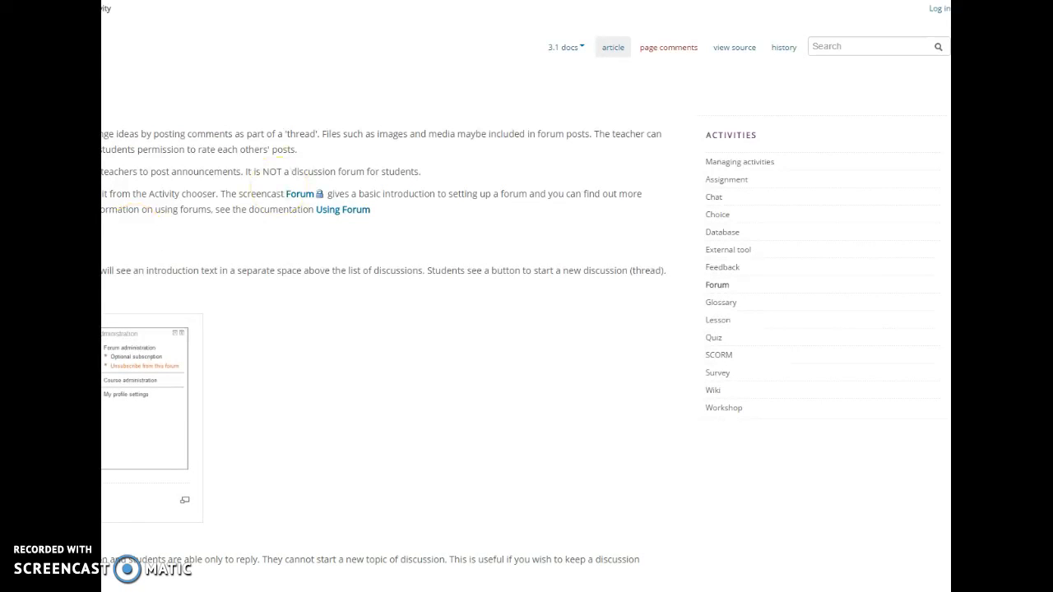
pyautogui.hotkey('alt', 'F4')
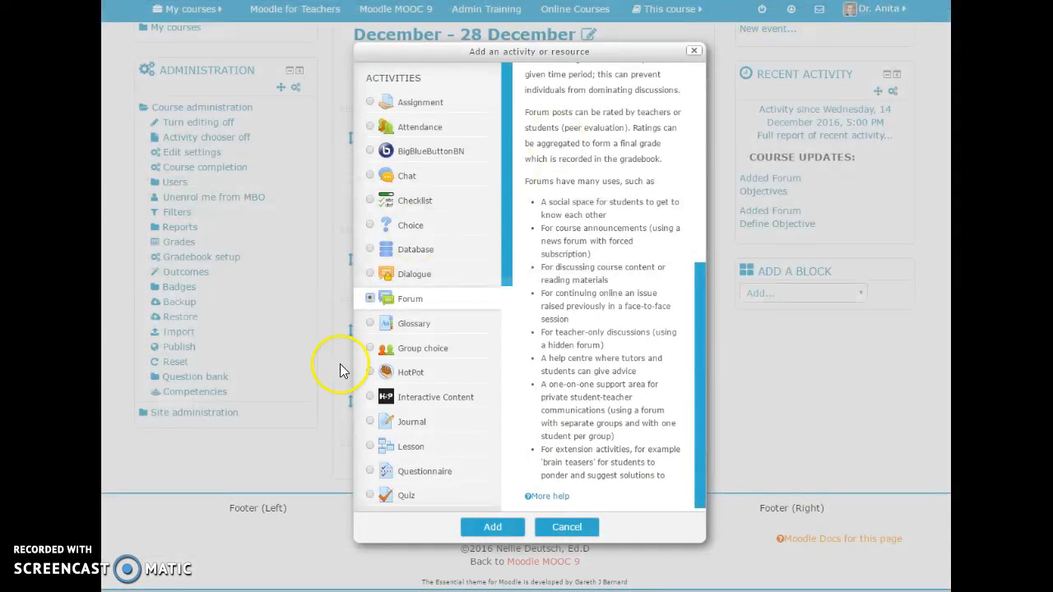
pyautogui.click(500, 527)
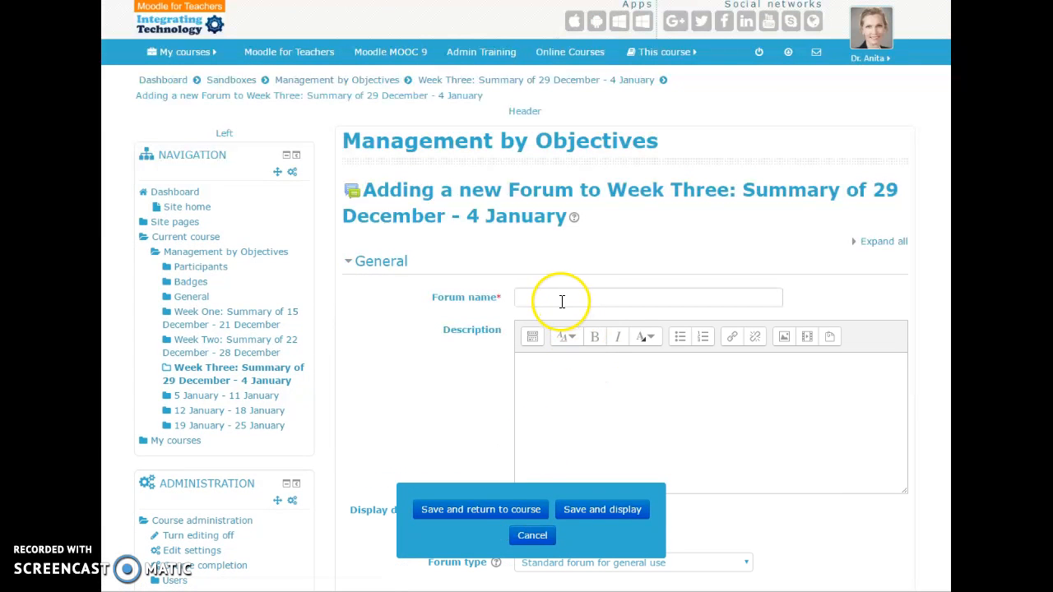
# Step: Name the forum "Example of Objective" and add the description "Provide examples of one objectives in use and provide references. Respond to two peers in this discussion forum."
pyautogui.click(558, 302)
pyautogui.click(525, 300)
pyautogui.write('Example of Objective')
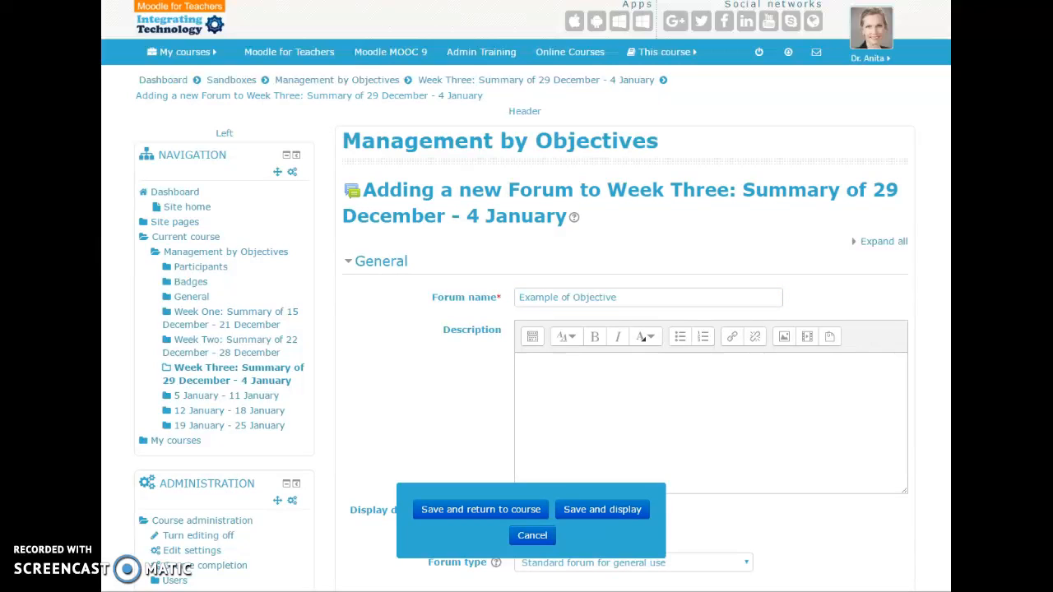
pyautogui.click(536, 387)
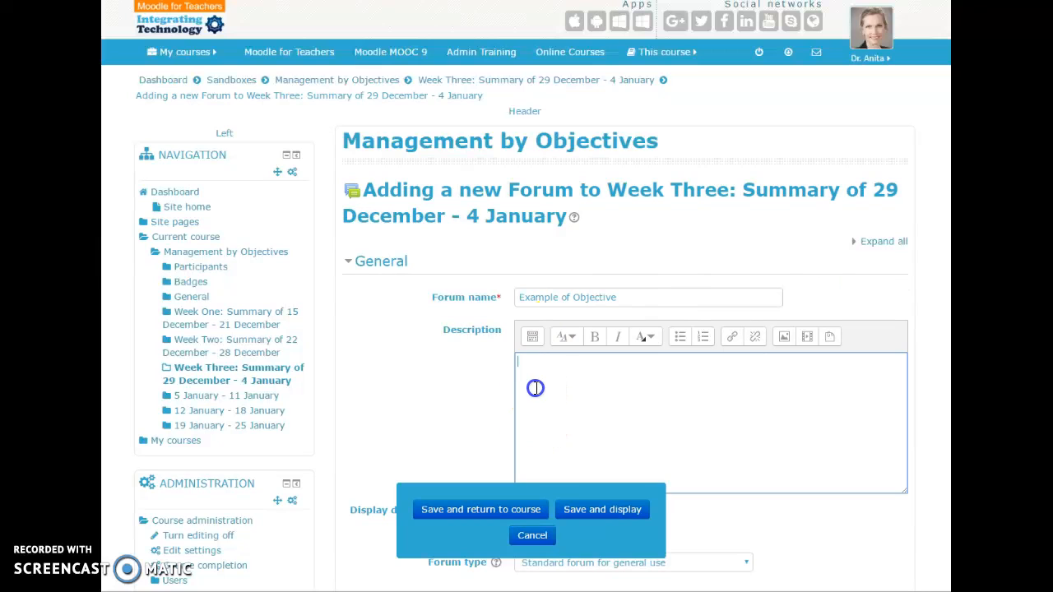
pyautogui.write('Provide examples of one objectives in use and provide references. Respond to two peers in this discussion forum.')
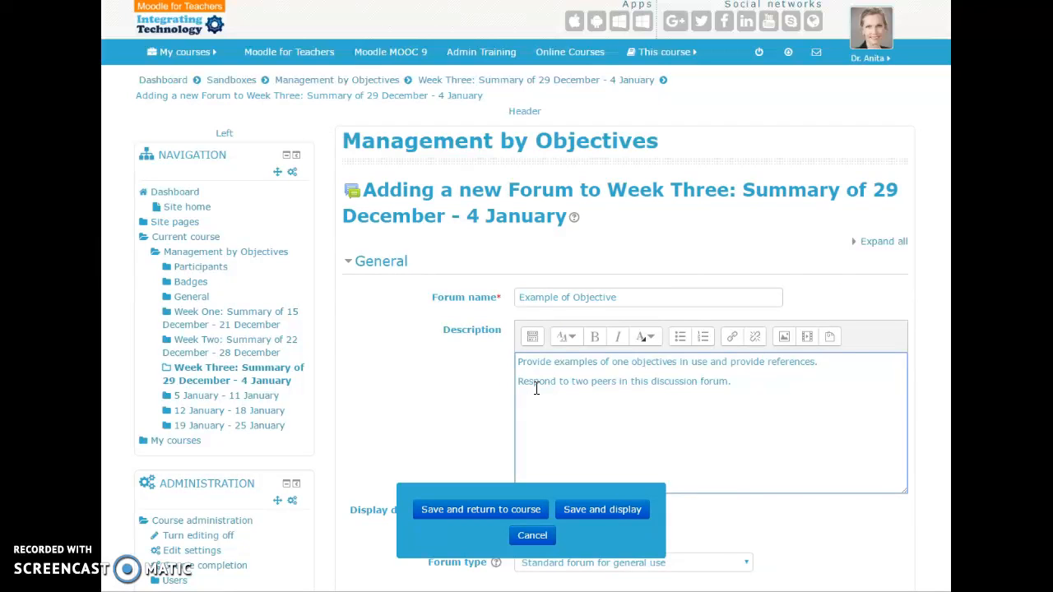
pyautogui.click(661, 401)
pyautogui.click(742, 436)
# Step: Set the forum's completion tracking to "Show activity as complete when conditions are met"
pyautogui.scroll(-2, 465, 403)
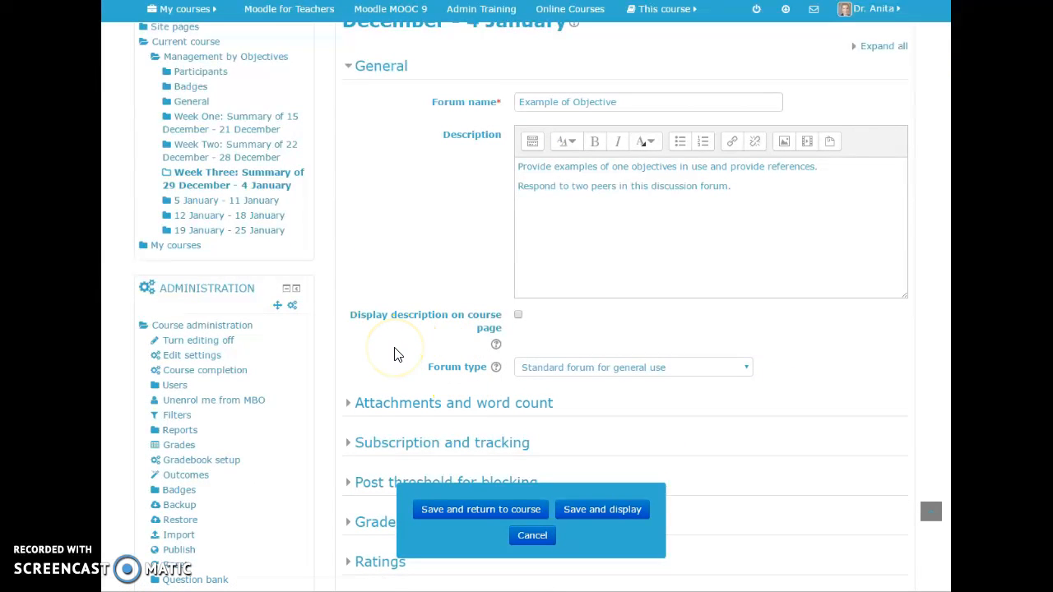
pyautogui.scroll(-2, 394, 354)
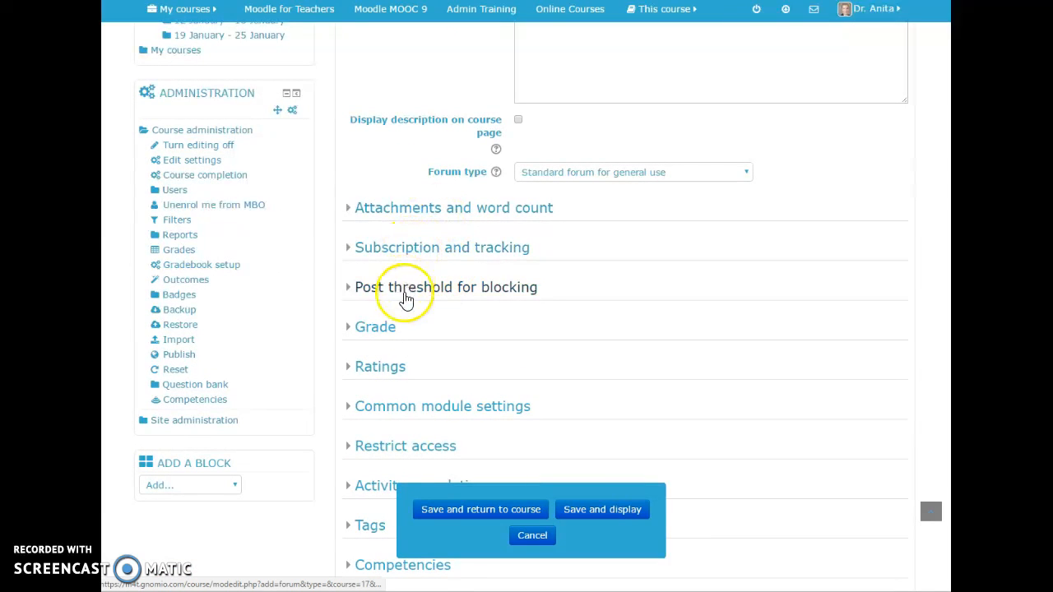
pyautogui.scroll(-1, 403, 372)
pyautogui.scroll(-1, 403, 372)
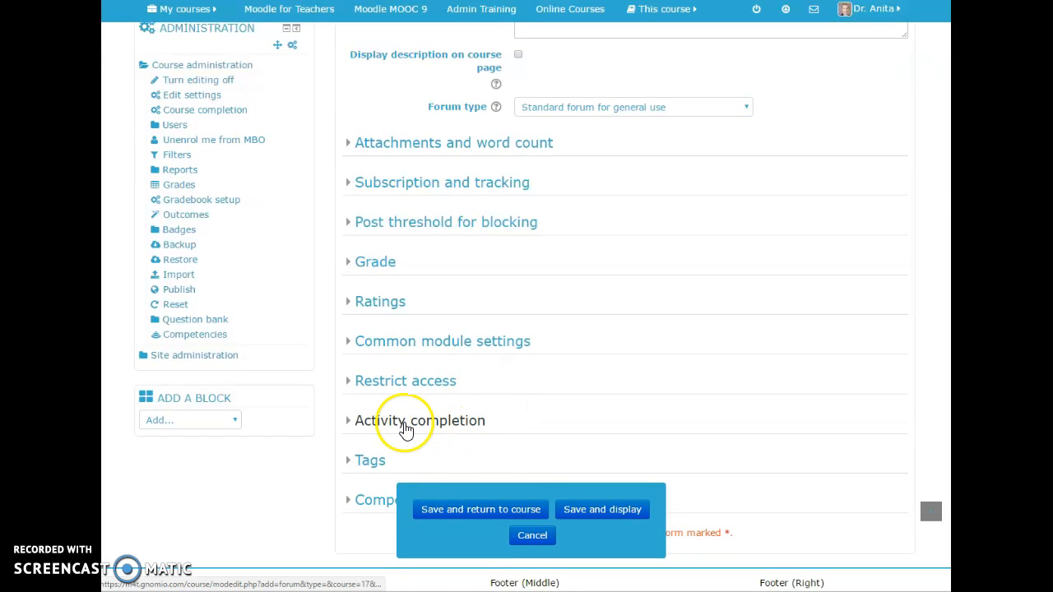
pyautogui.click(403, 423)
pyautogui.scroll(-3, 578, 287)
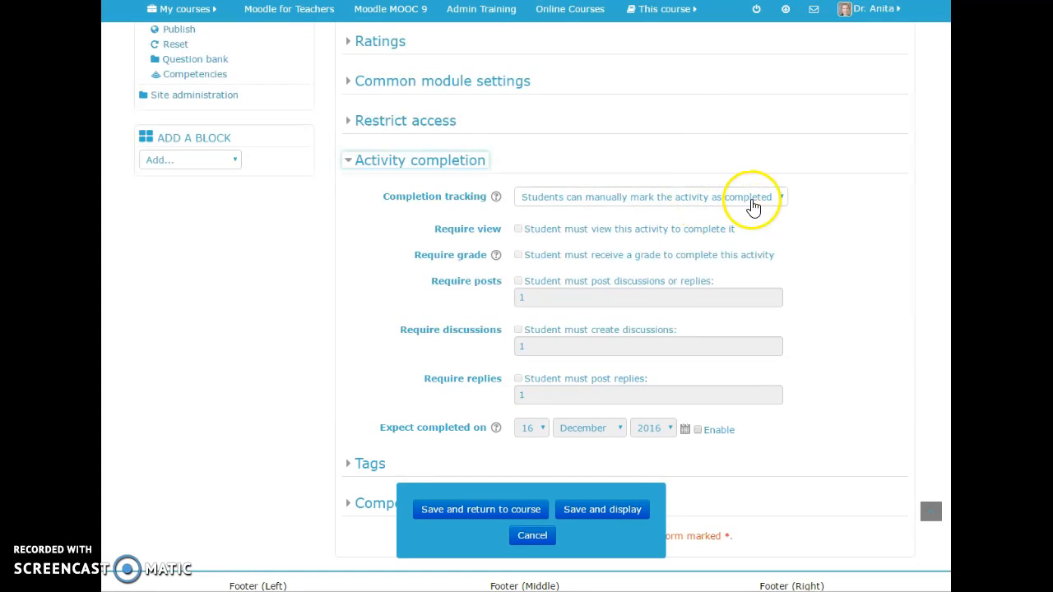
pyautogui.click(784, 203)
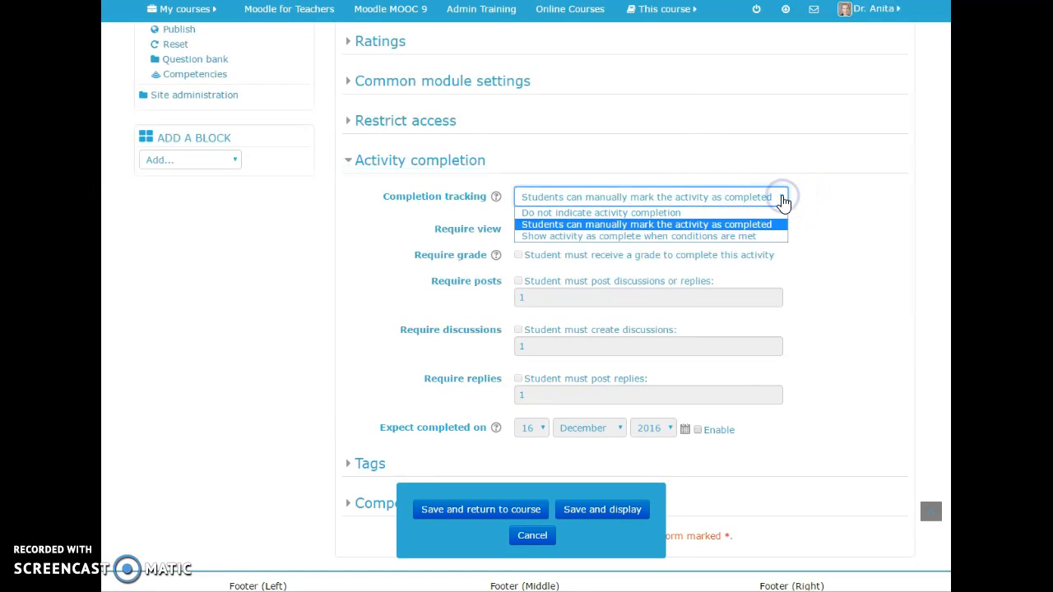
pyautogui.click(720, 237)
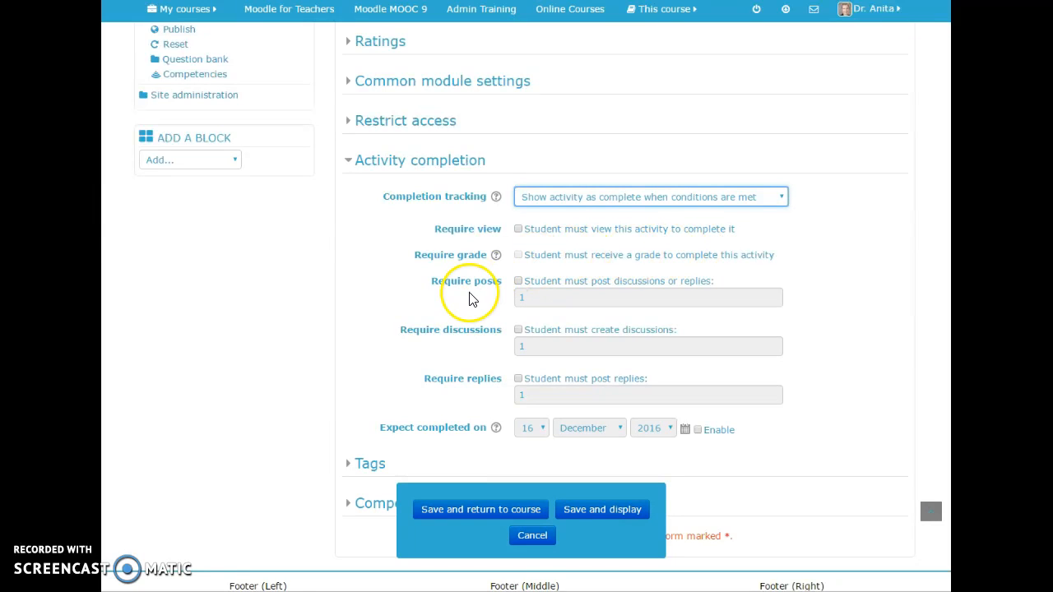
# Step: Require 1 post, 1 created discussion and 2 replies from students for the forum's activity completion
pyautogui.click(518, 282)
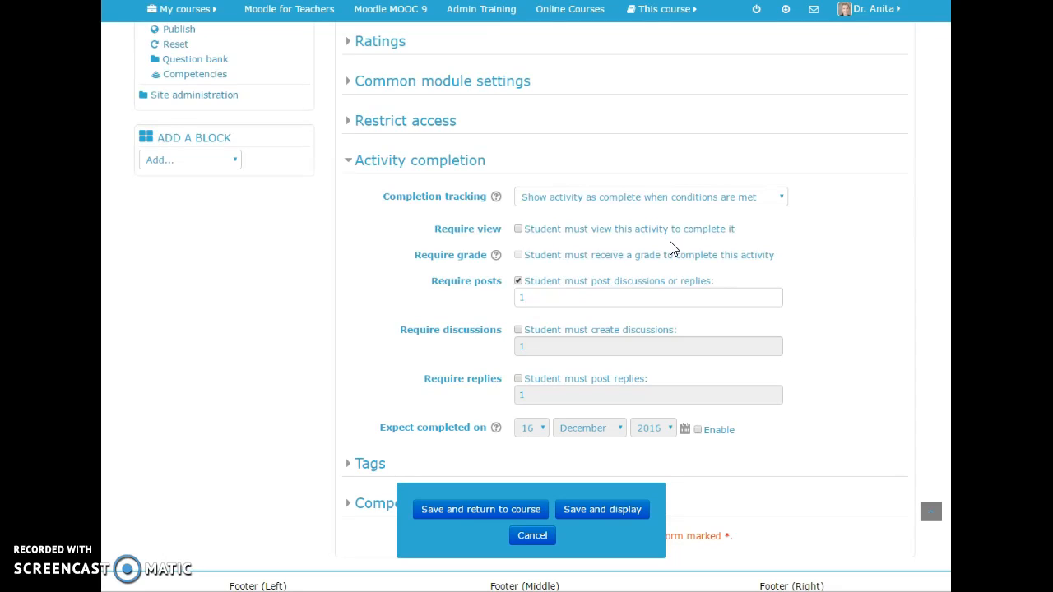
pyautogui.click(519, 330)
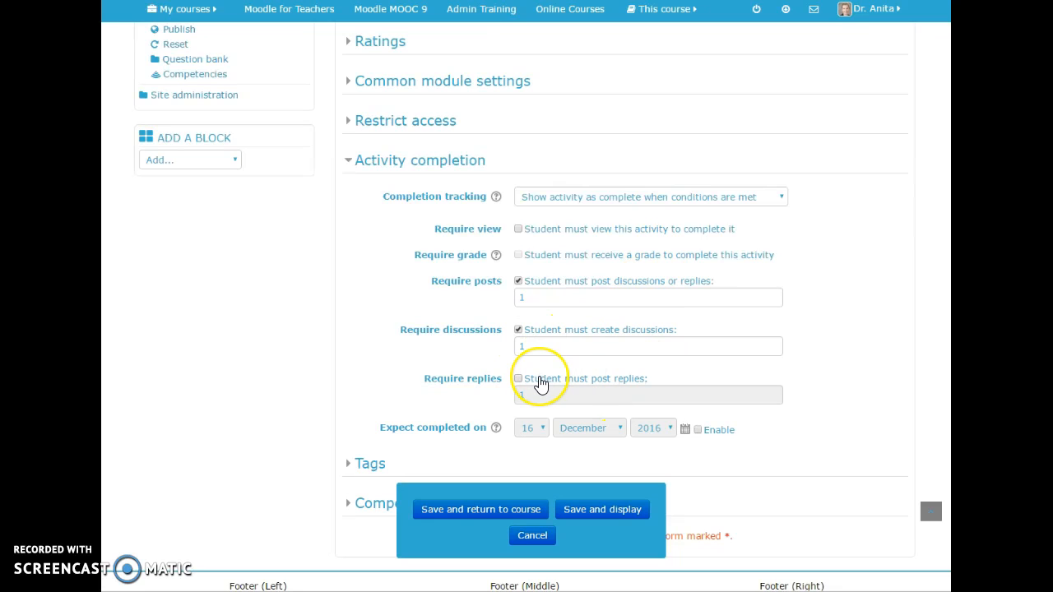
pyautogui.click(518, 378)
pyautogui.moveTo(538, 400); pyautogui.dragTo(513, 395)
pyautogui.write('2')
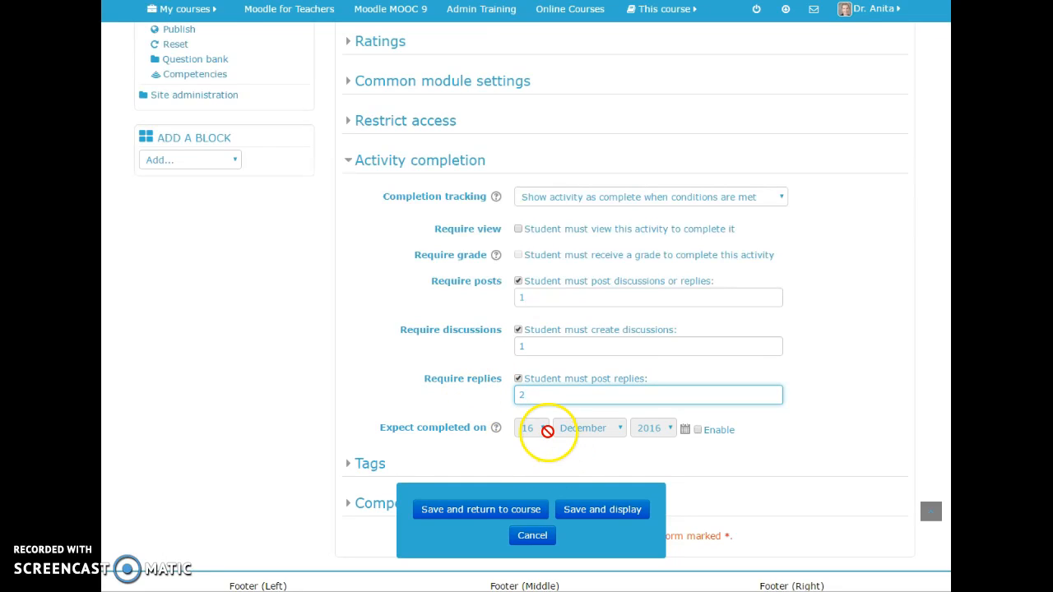
# Step: Enable the forum's expected completion date, set it to 4 January 2017, and save the forum, returning to the course
pyautogui.click(698, 431)
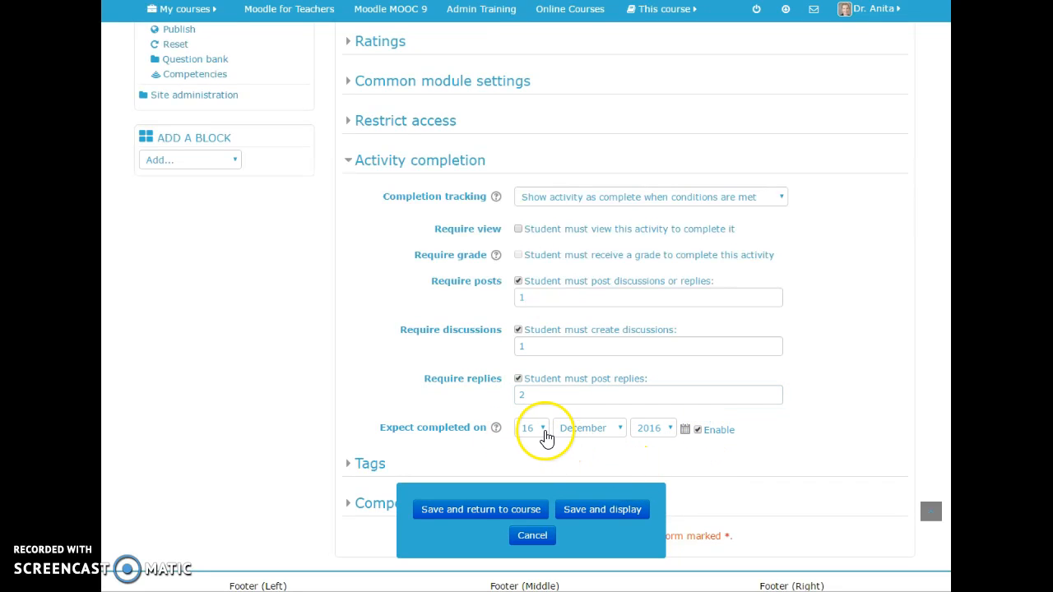
pyautogui.click(543, 429)
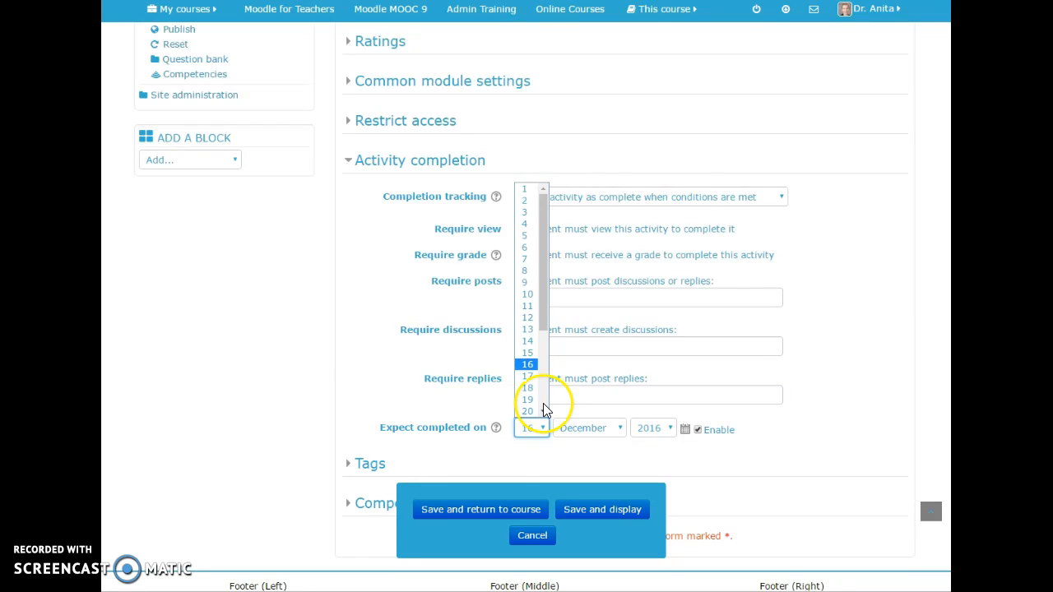
pyautogui.click(542, 410)
pyautogui.click(542, 410)
pyautogui.click(542, 410)
pyautogui.click(542, 410)
pyautogui.moveTo(540, 395); pyautogui.dragTo(549, 311)
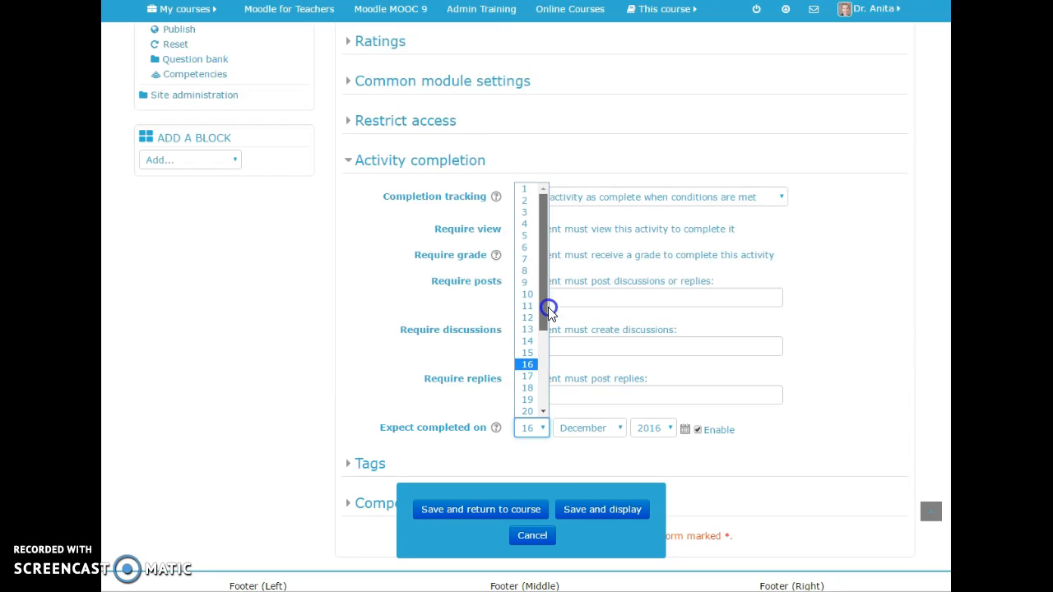
pyautogui.click(525, 224)
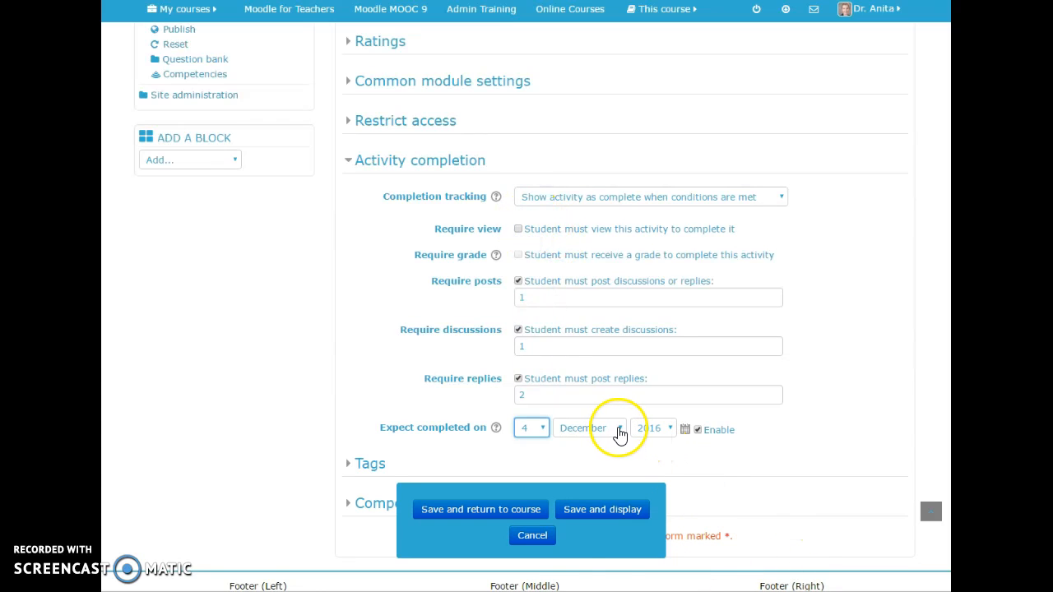
pyautogui.click(618, 428)
pyautogui.click(601, 445)
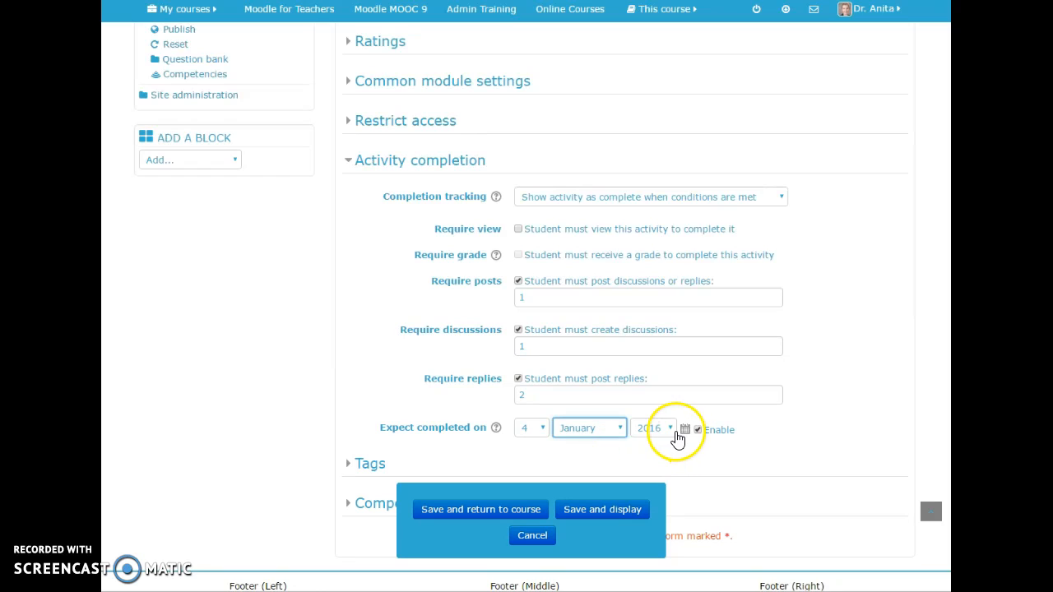
pyautogui.click(670, 430)
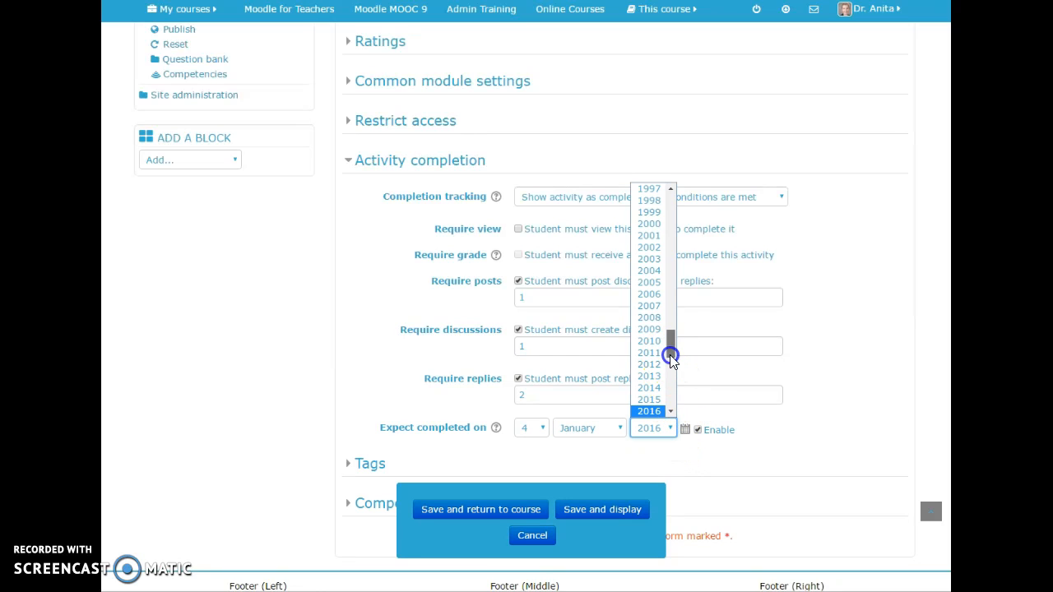
pyautogui.scroll(-3, 670, 361)
pyautogui.click(658, 334)
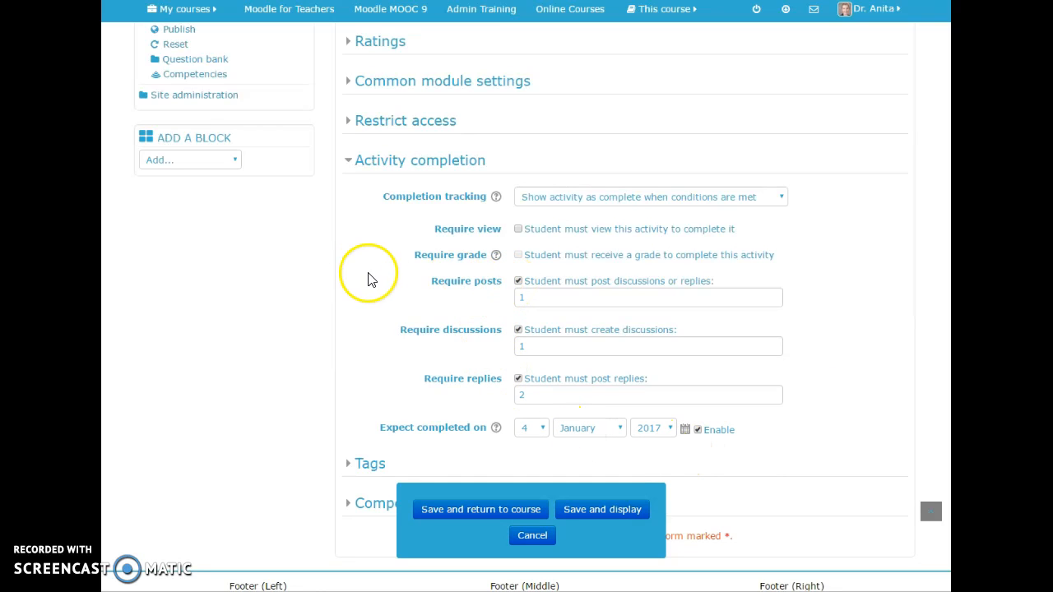
pyautogui.scroll(-1, 376, 282)
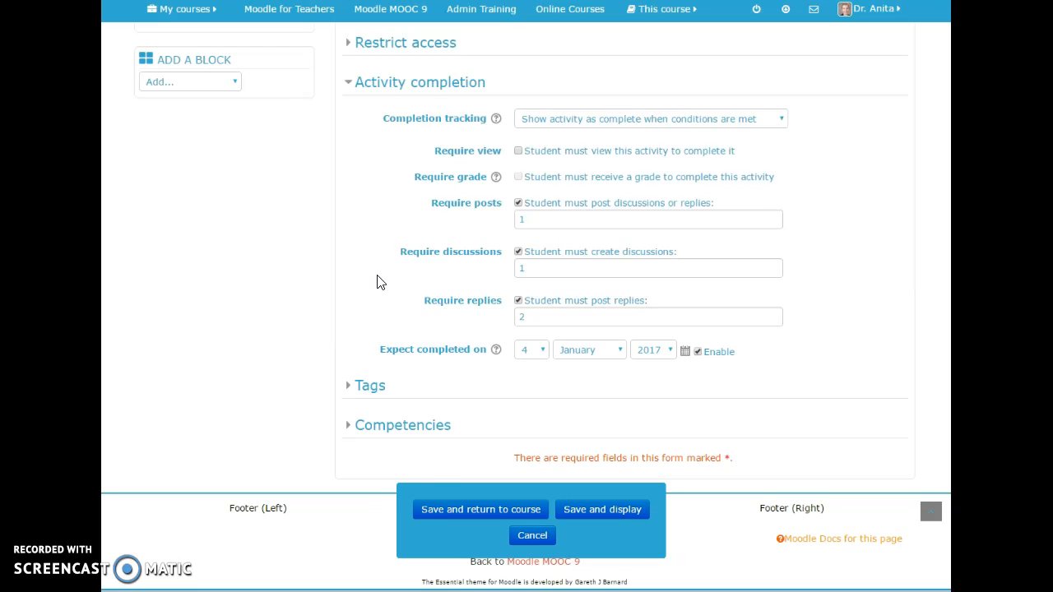
pyautogui.click(442, 509)
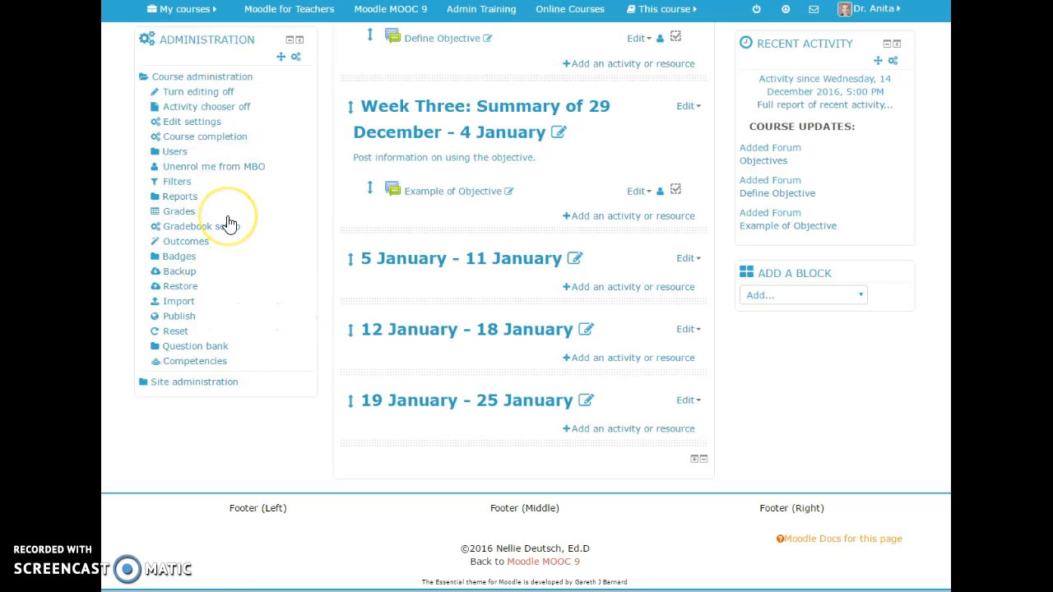
# Step: Open the Week Three Badge from the course's badge management and add an activity completion criterion to it
pyautogui.click(185, 256)
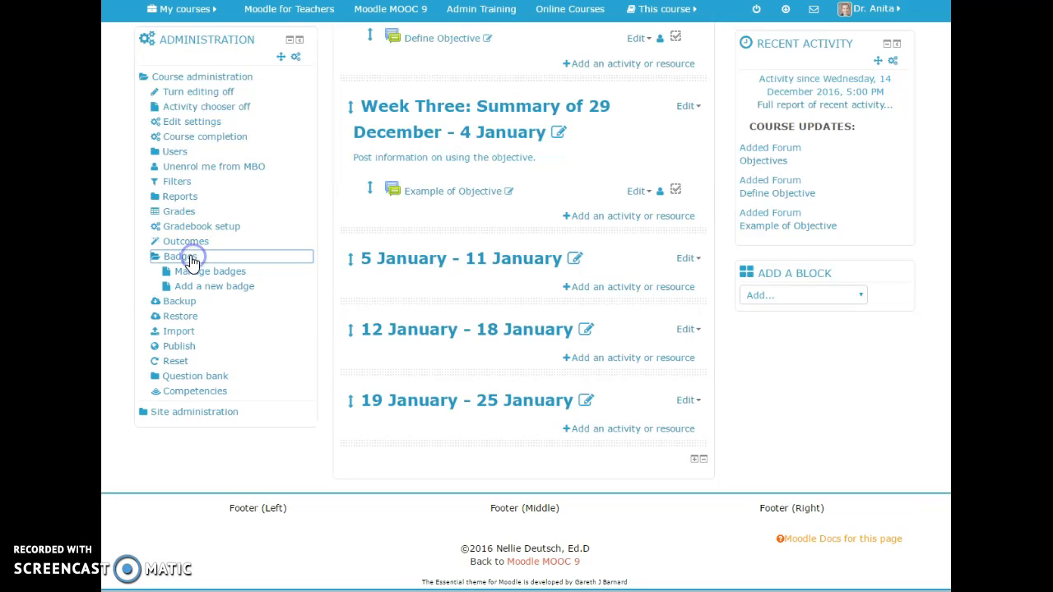
pyautogui.click(190, 276)
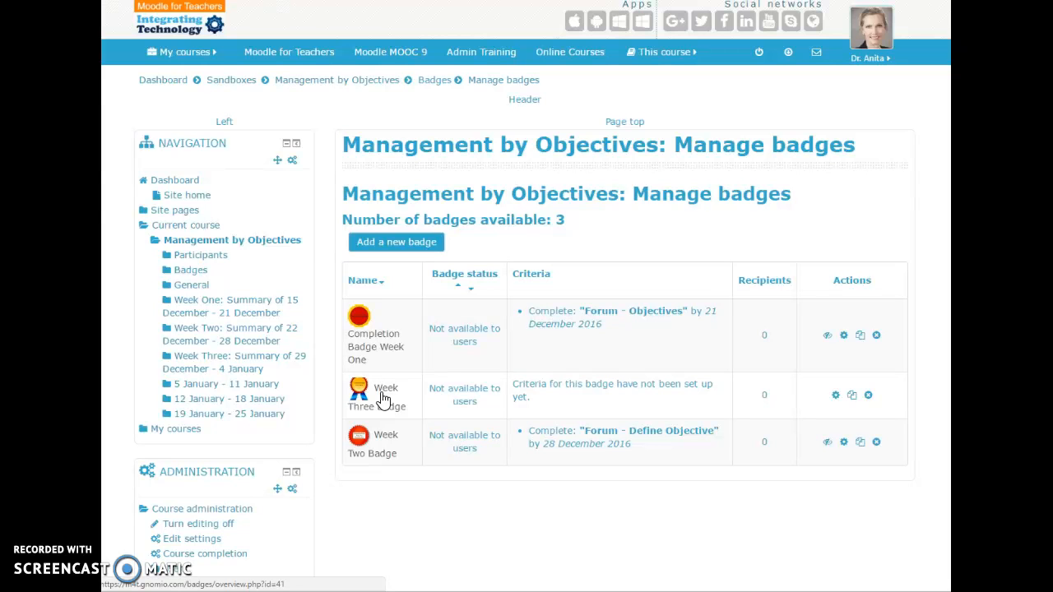
pyautogui.click(834, 396)
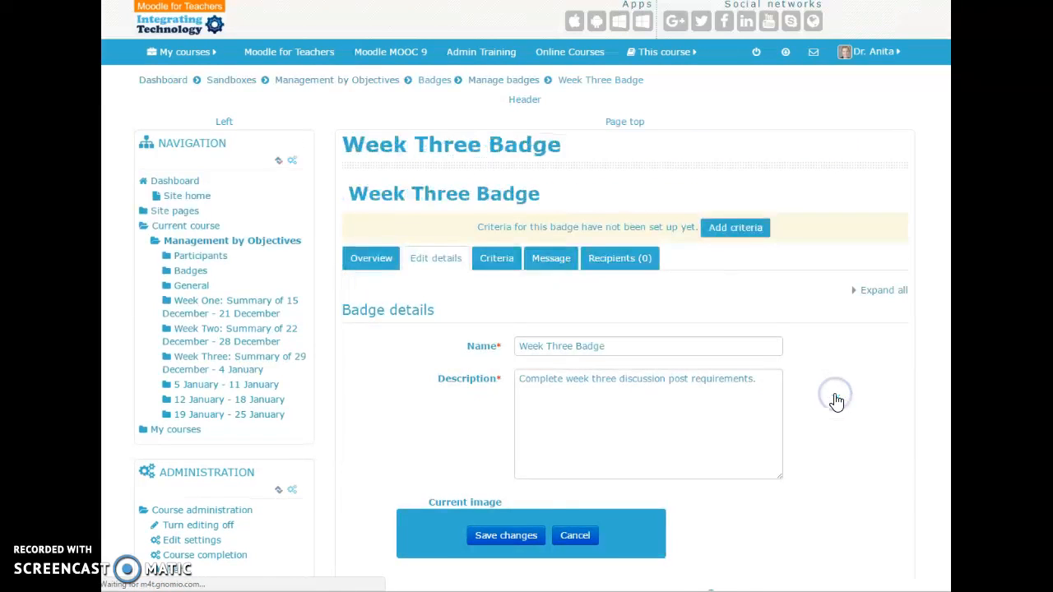
pyautogui.click(500, 261)
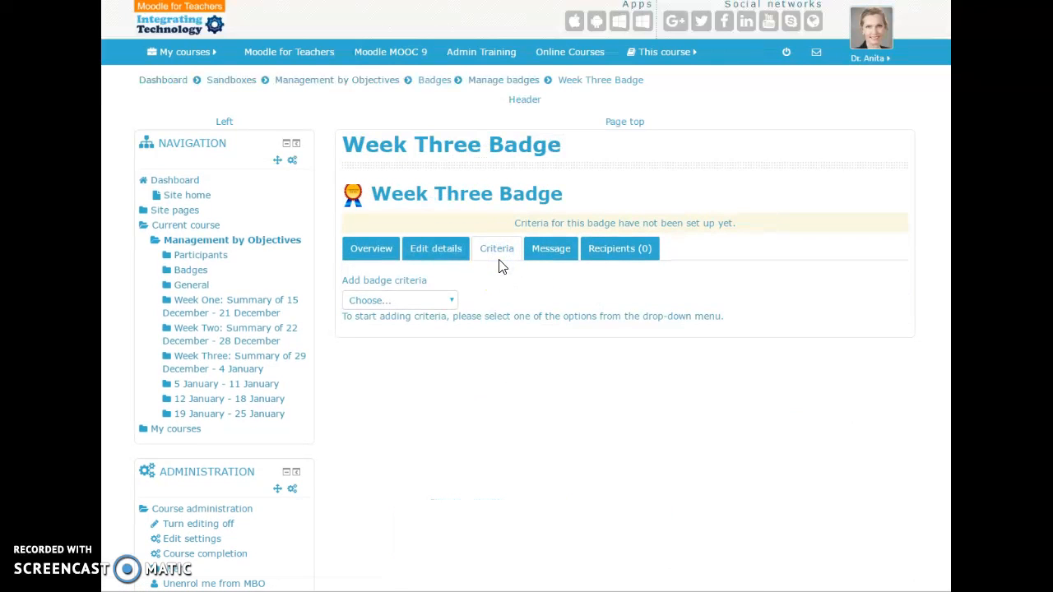
pyautogui.click(455, 302)
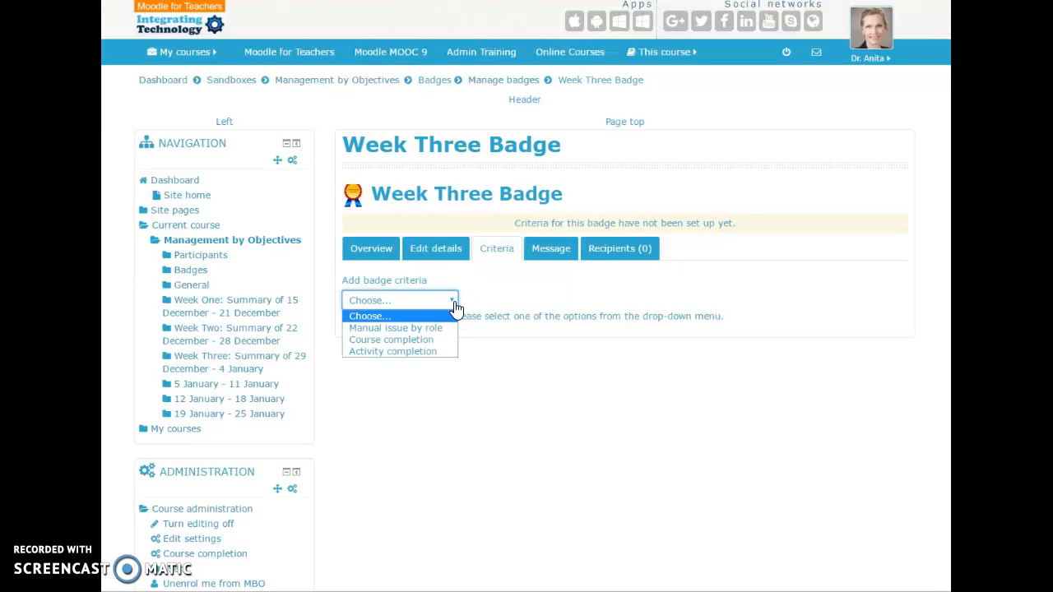
pyautogui.click(424, 353)
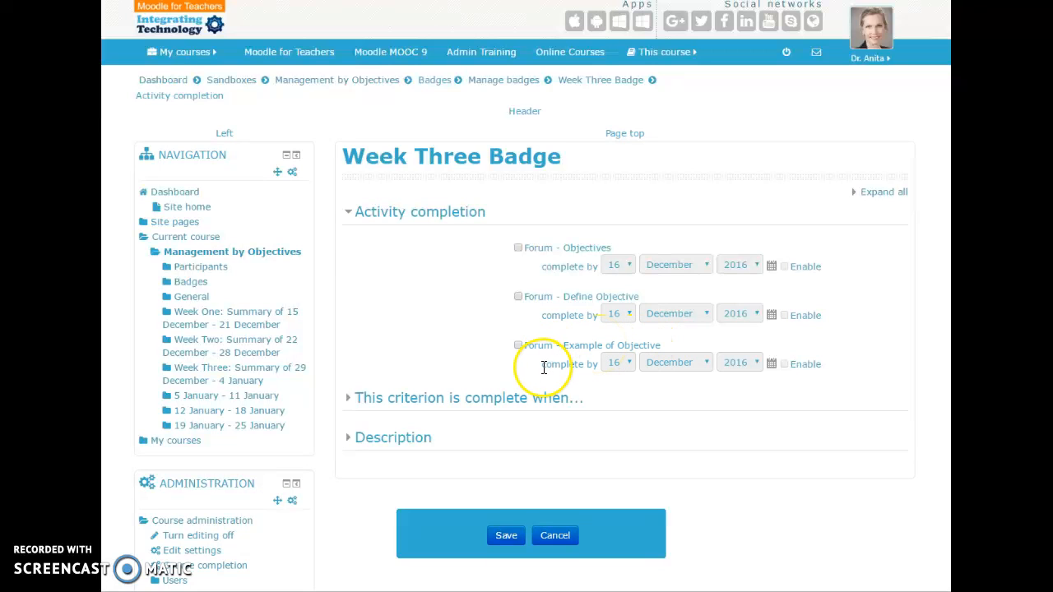
# Step: Select "Forum - Example of Objective" as the activity required for the badge, without a complete-by date
pyautogui.click(519, 346)
pyautogui.click(784, 364)
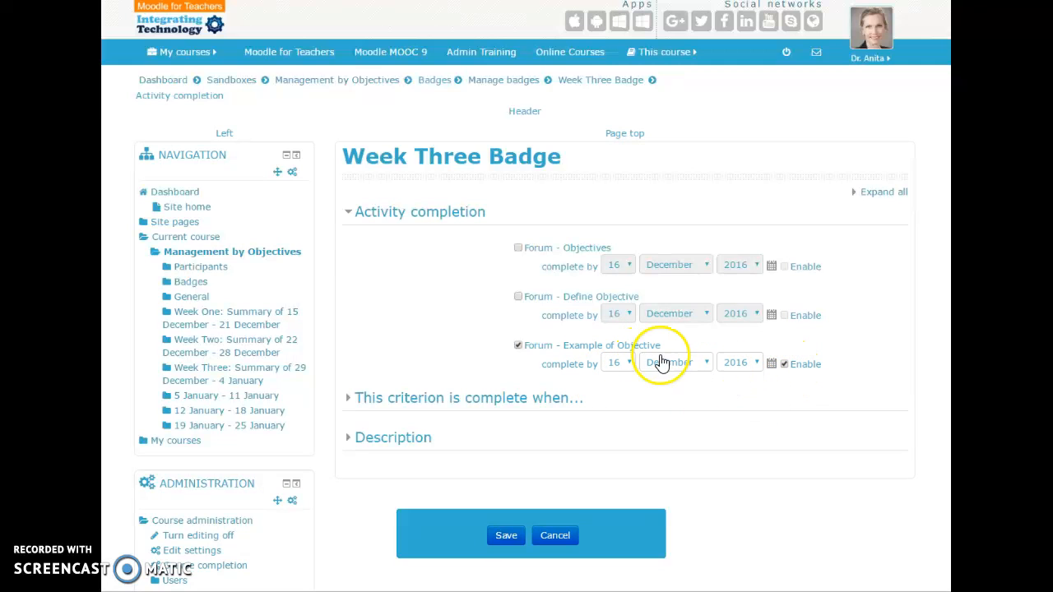
pyautogui.click(784, 364)
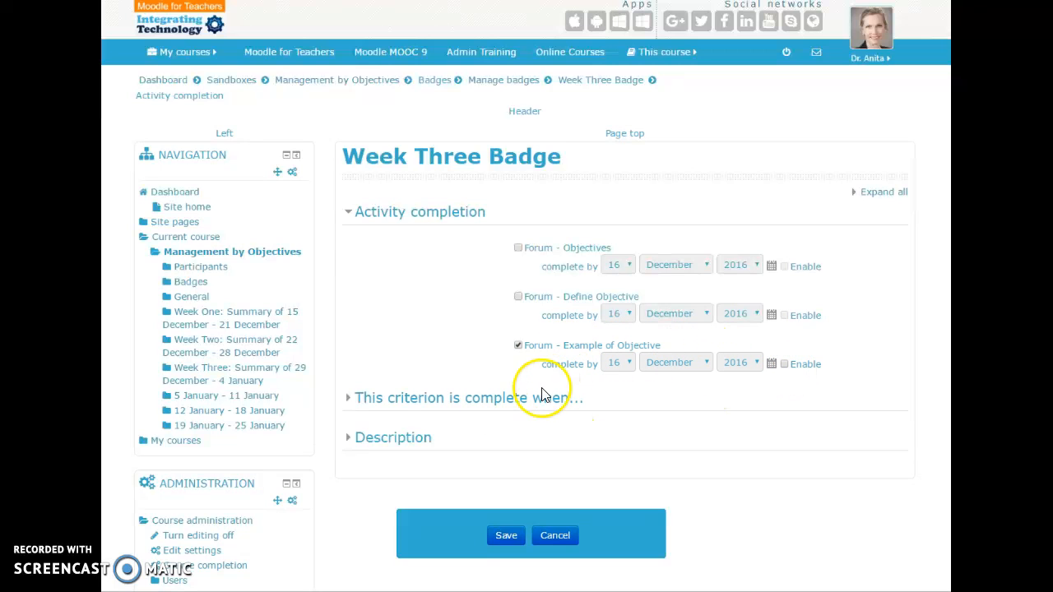
# Step: Set the criterion to "All of the selected activities are complete", save it, and return to the course's badge management
pyautogui.click(365, 399)
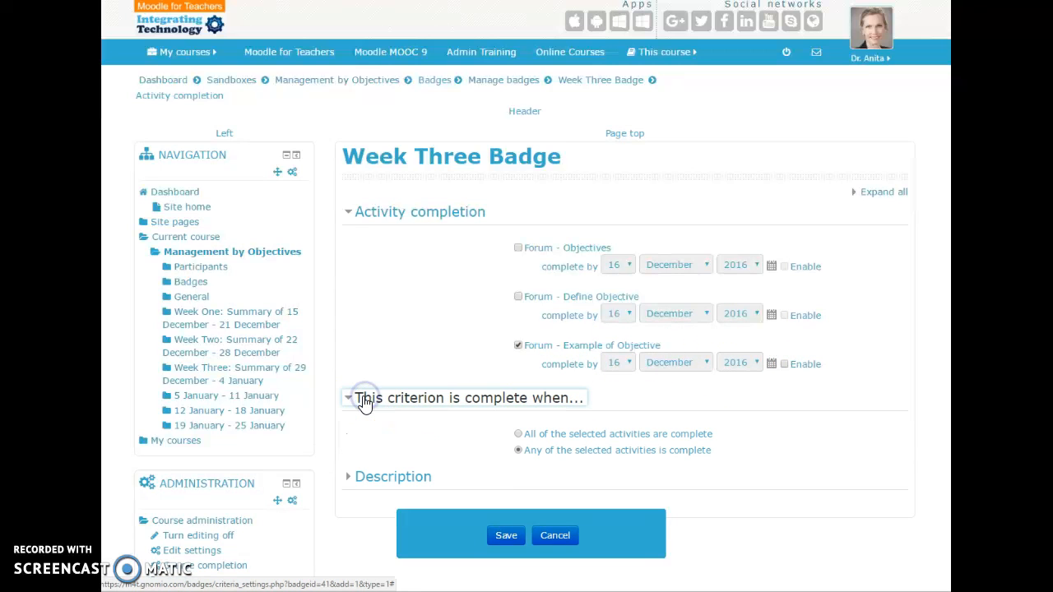
pyautogui.click(519, 434)
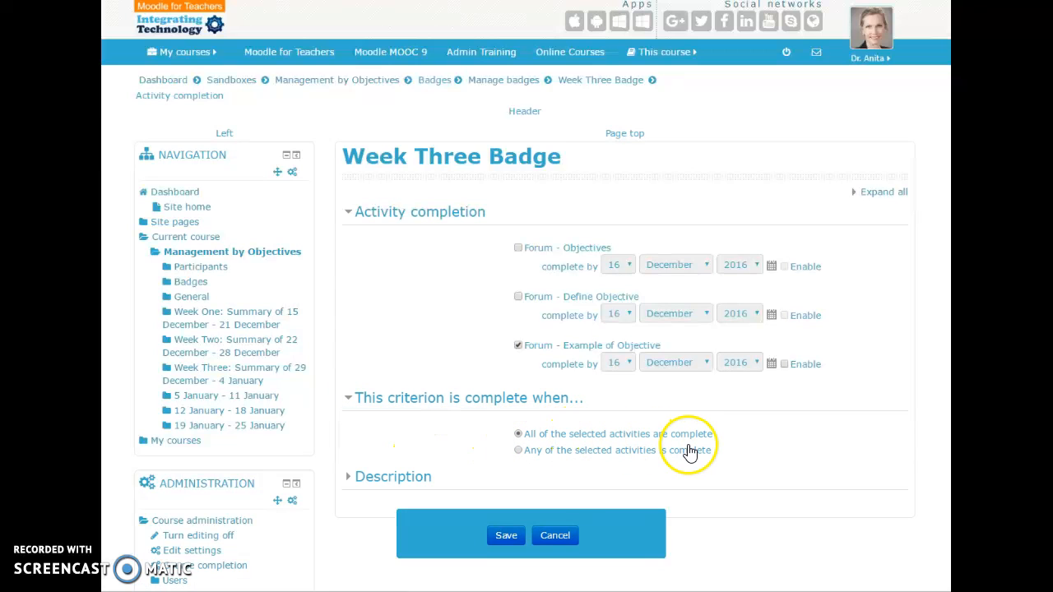
pyautogui.click(518, 372)
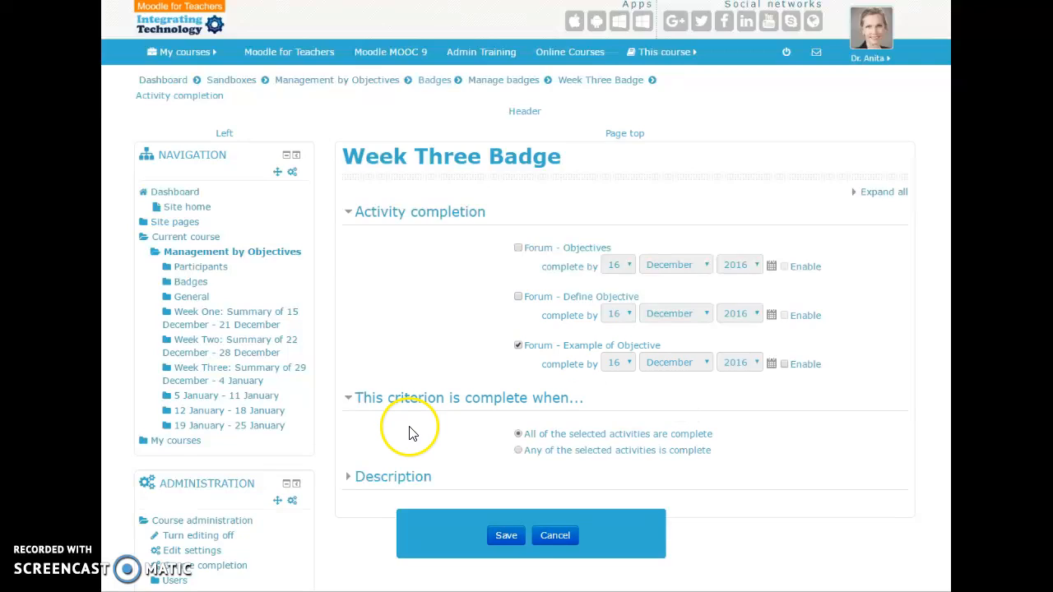
pyautogui.scroll(-3, 408, 432)
pyautogui.click(374, 349)
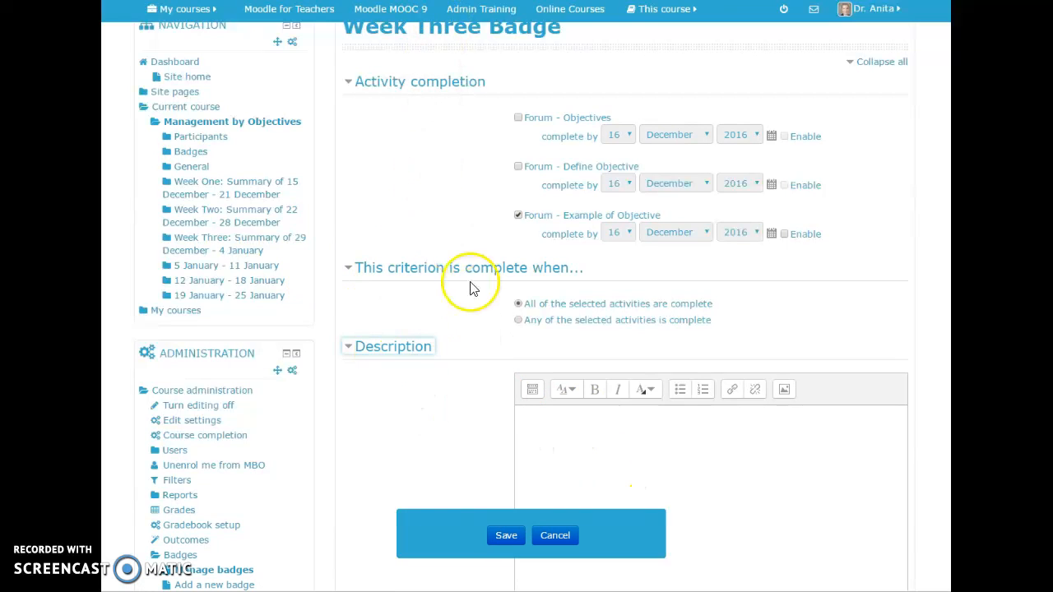
pyautogui.click(498, 539)
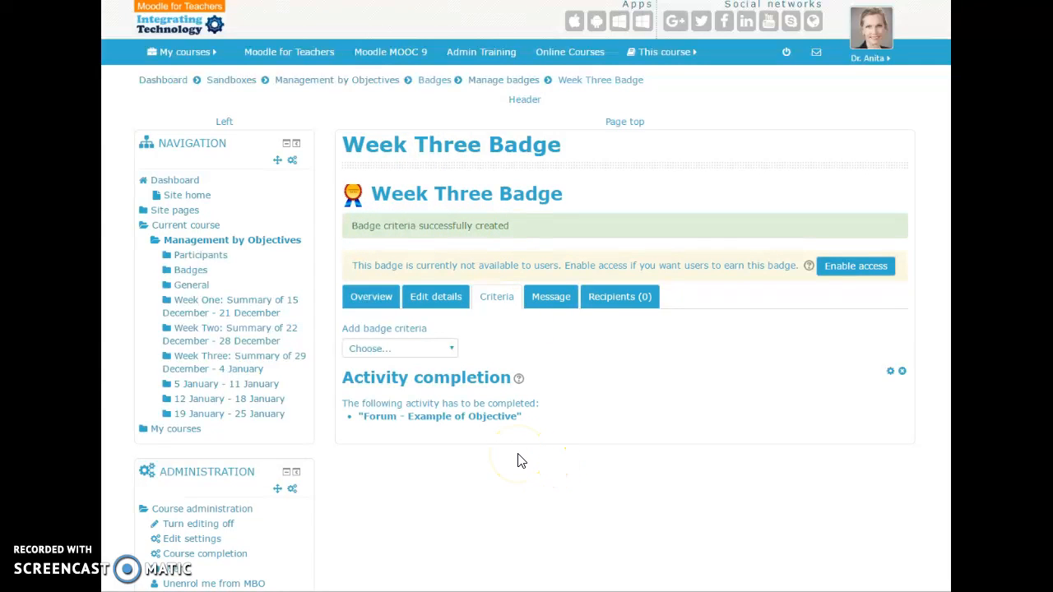
pyautogui.scroll(-3, 518, 460)
pyautogui.click(227, 492)
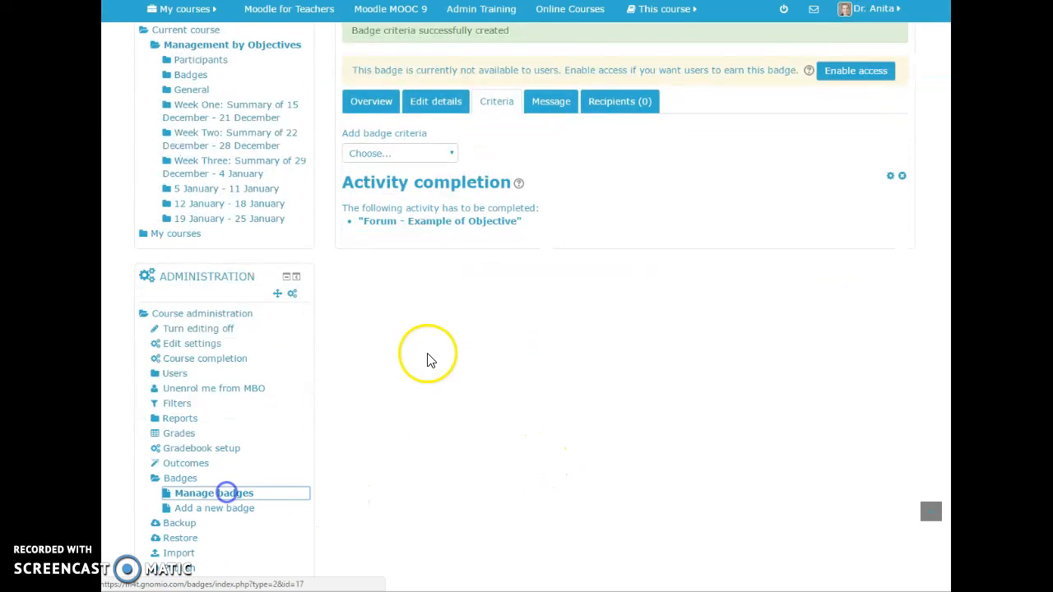